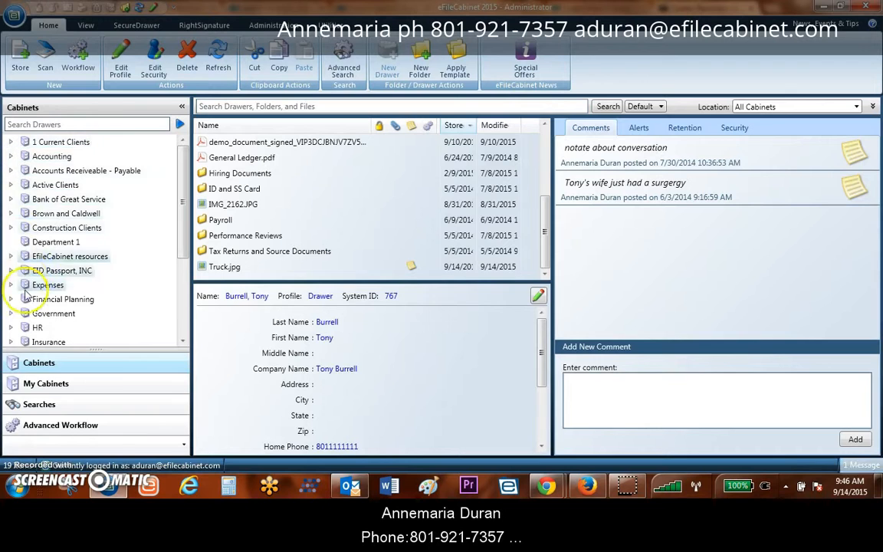
# Step: Expand the Accounting cabinet and open the client's drawer that has the Truck.jpg file
pyautogui.click(8, 157)
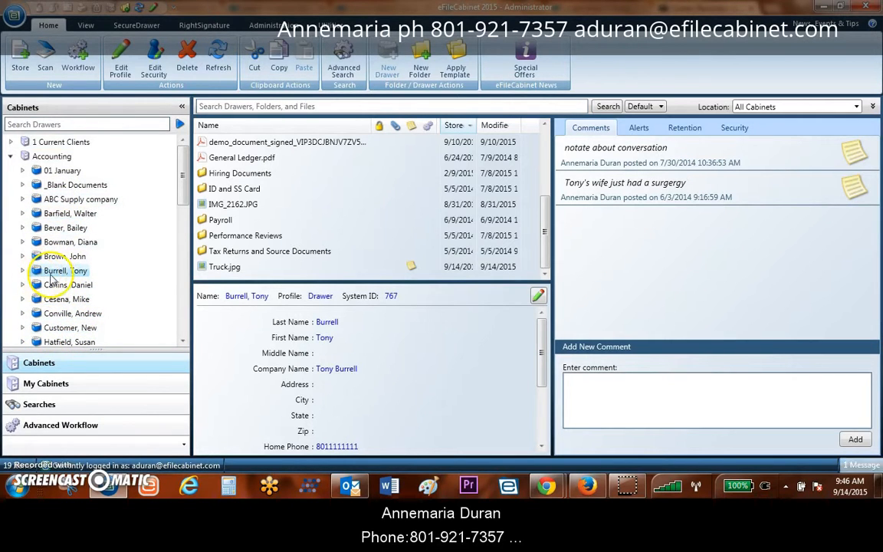
pyautogui.click(22, 270)
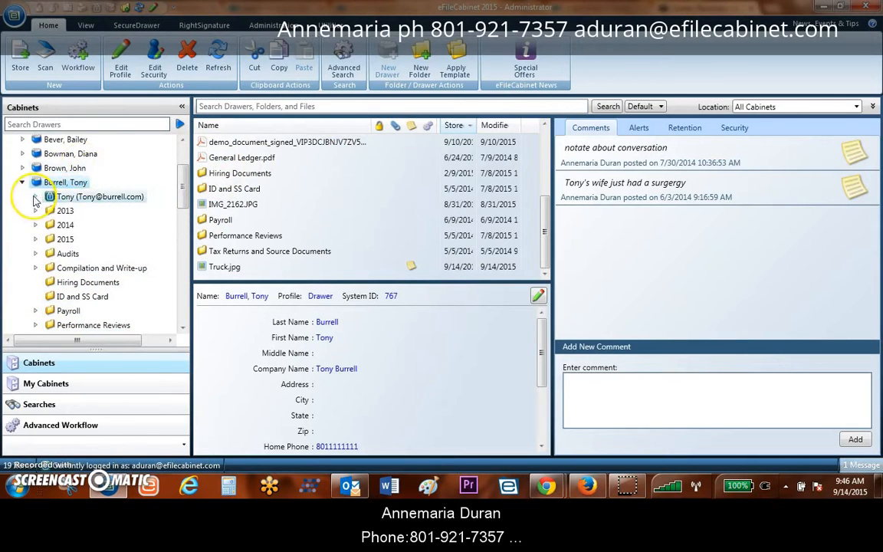
pyautogui.click(62, 186)
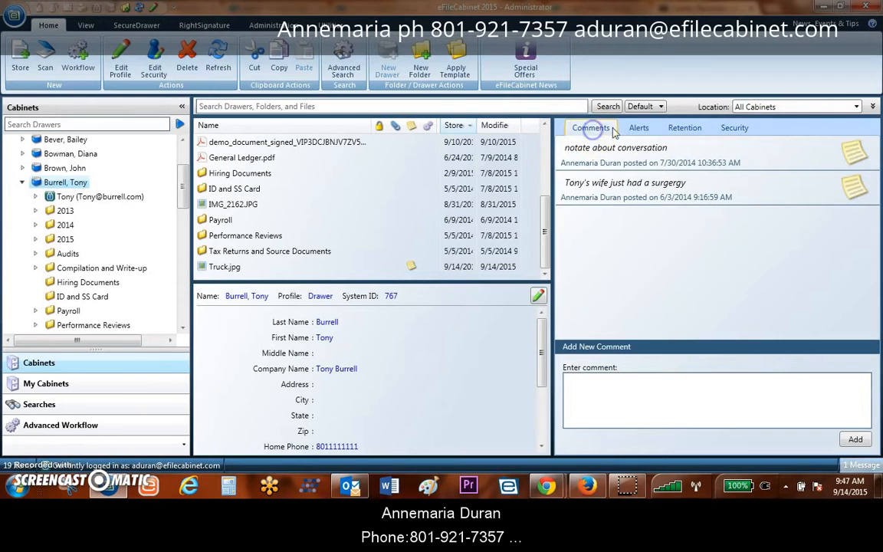
# Step: Review the drawer's alerts, retention policy and security settings, and return to its comments
pyautogui.click(636, 129)
pyautogui.click(682, 129)
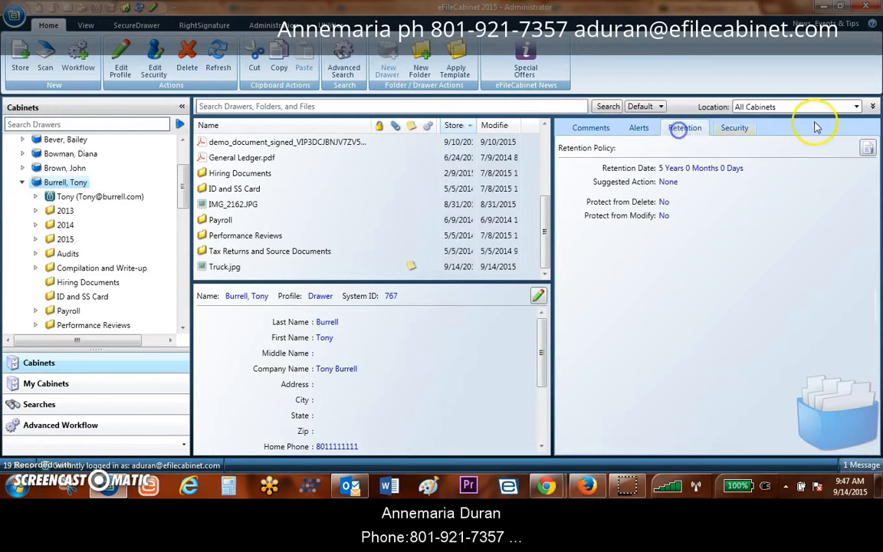
pyautogui.click(746, 131)
pyautogui.click(579, 128)
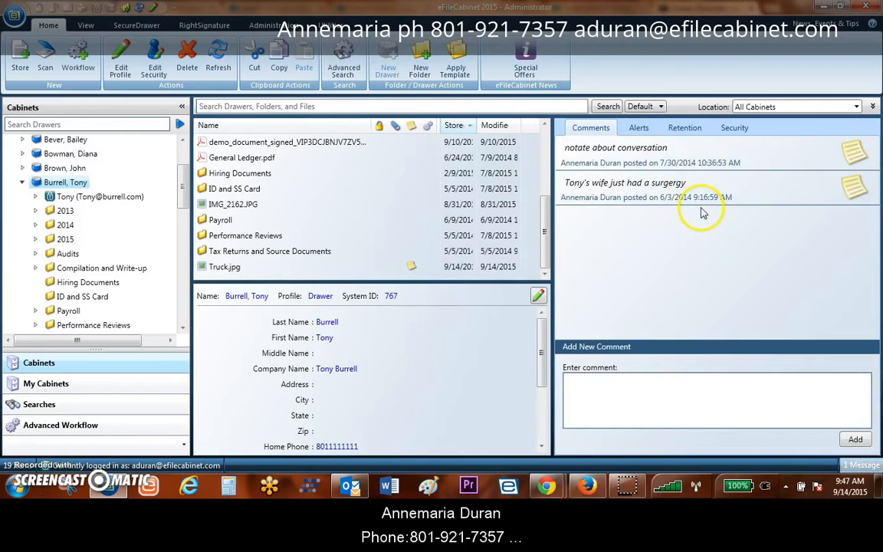
# Step: Add a comment to the drawer saying the client is happy about the discount of 20%
pyautogui.click(705, 397)
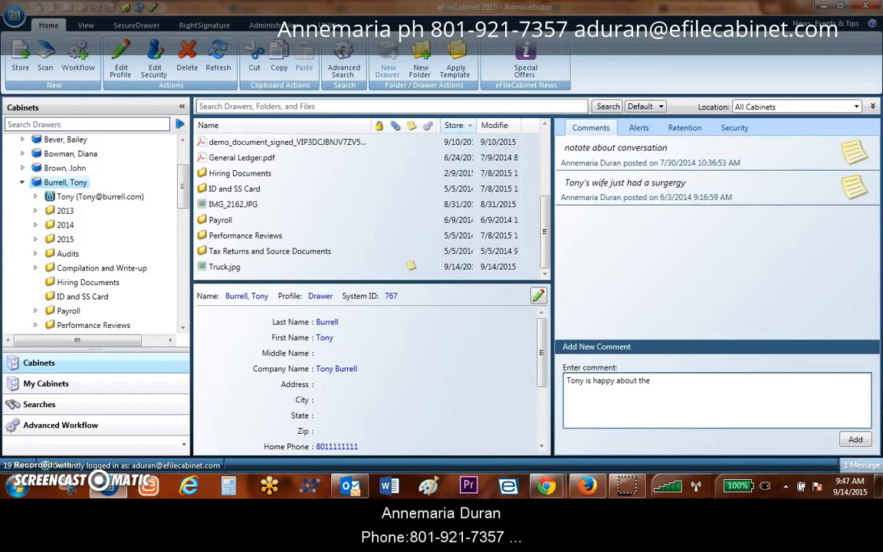
pyautogui.write('.')
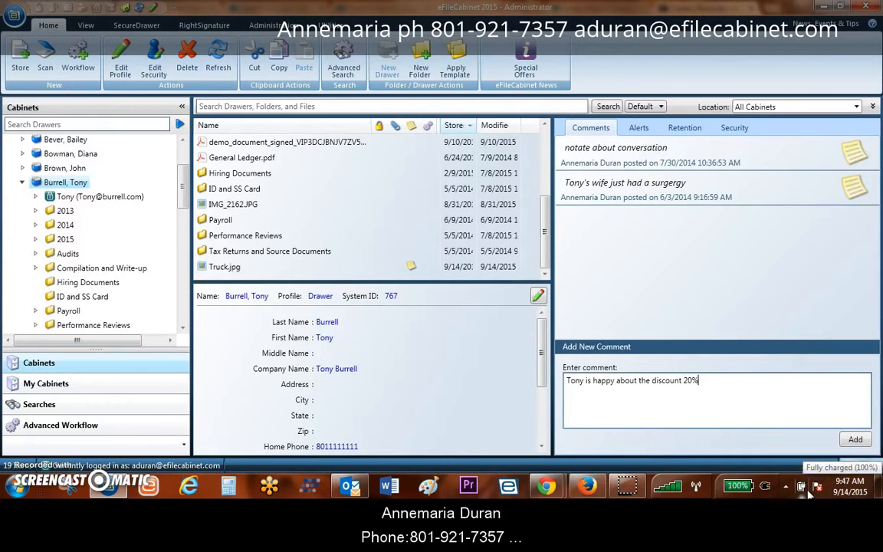
pyautogui.click(847, 470)
pyautogui.click(855, 439)
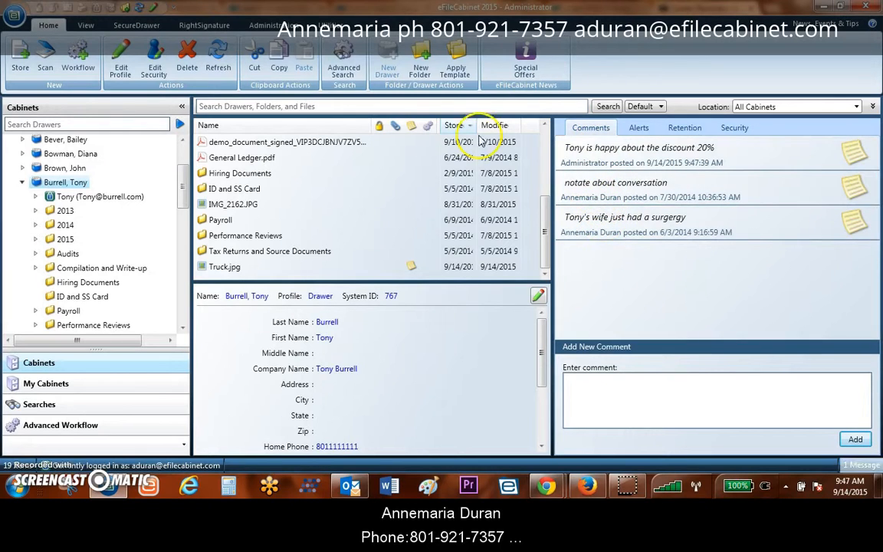
# Step: Check the comments on the 2013 and 2014 folders, and return to the client's drawer
pyautogui.click(65, 212)
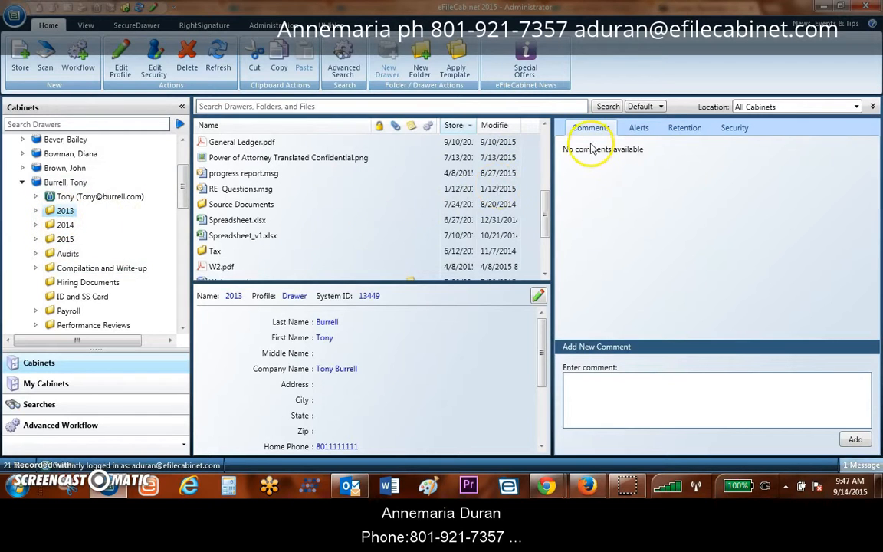
pyautogui.click(60, 225)
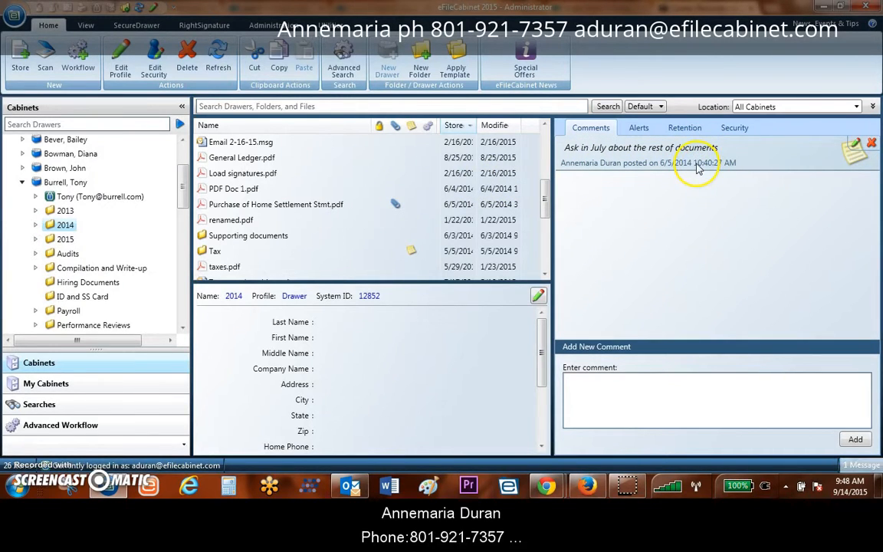
pyautogui.scroll(1, 92, 204)
pyautogui.click(83, 205)
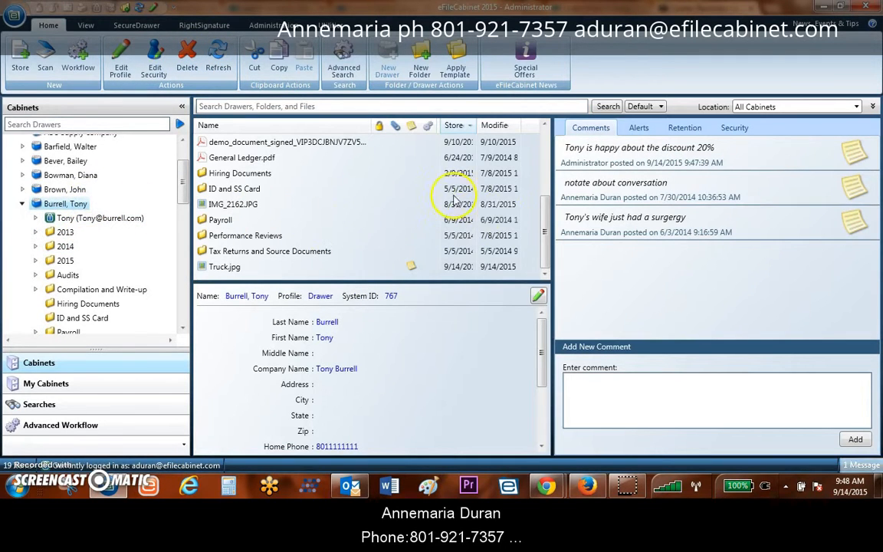
# Step: Select Truck.jpg and look at its image preview and its comments
pyautogui.click(226, 267)
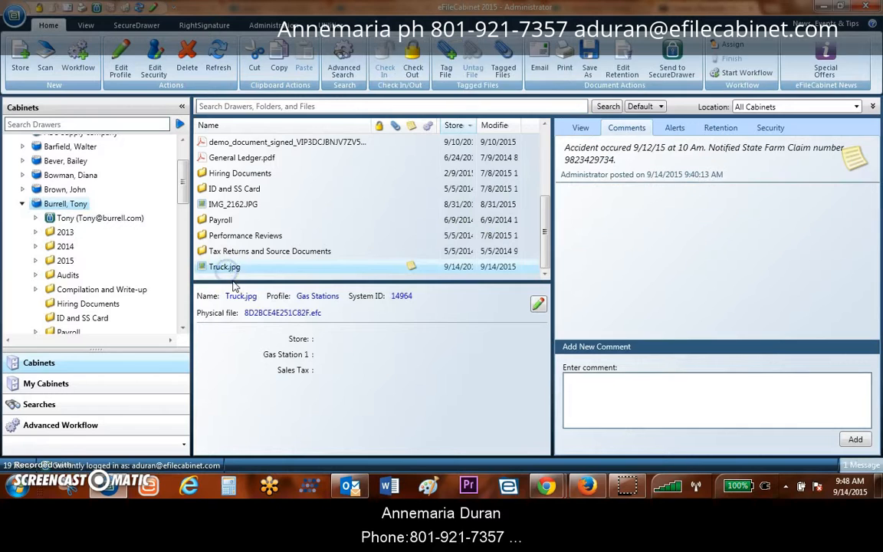
pyautogui.click(222, 270)
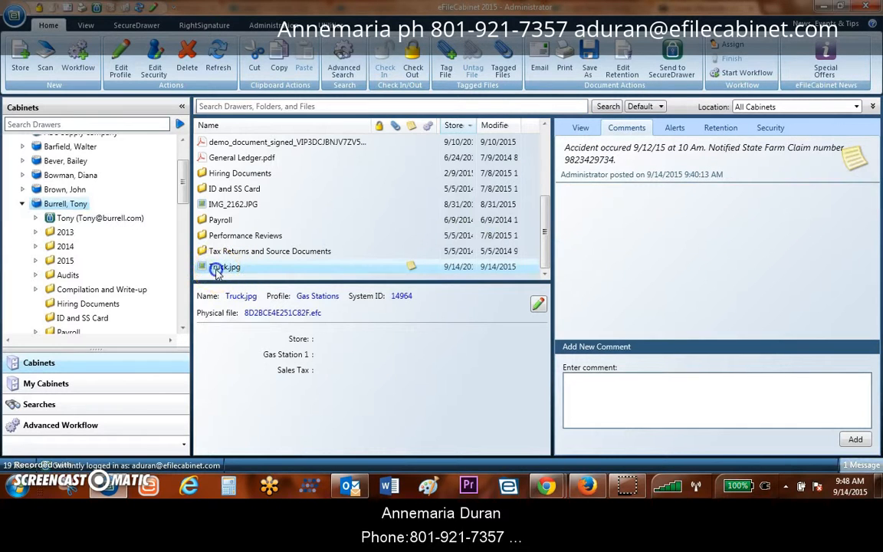
pyautogui.click(580, 128)
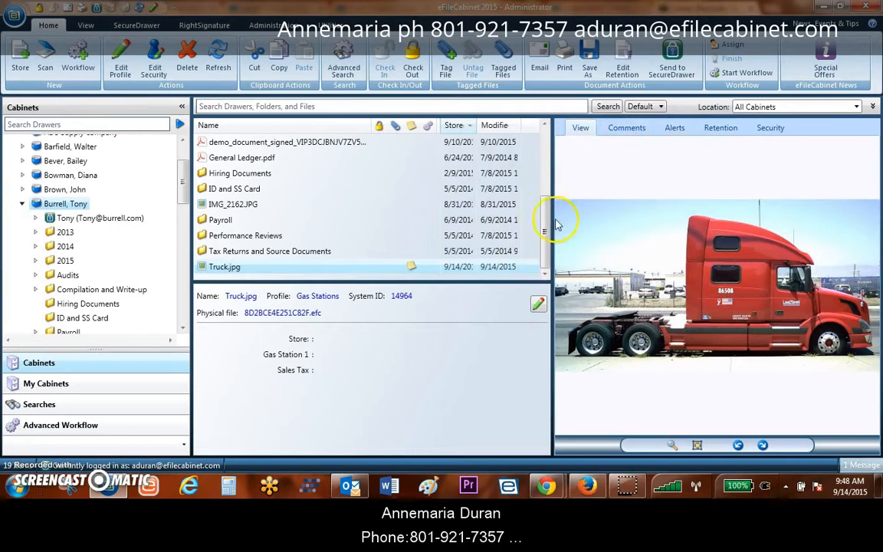
pyautogui.click(626, 128)
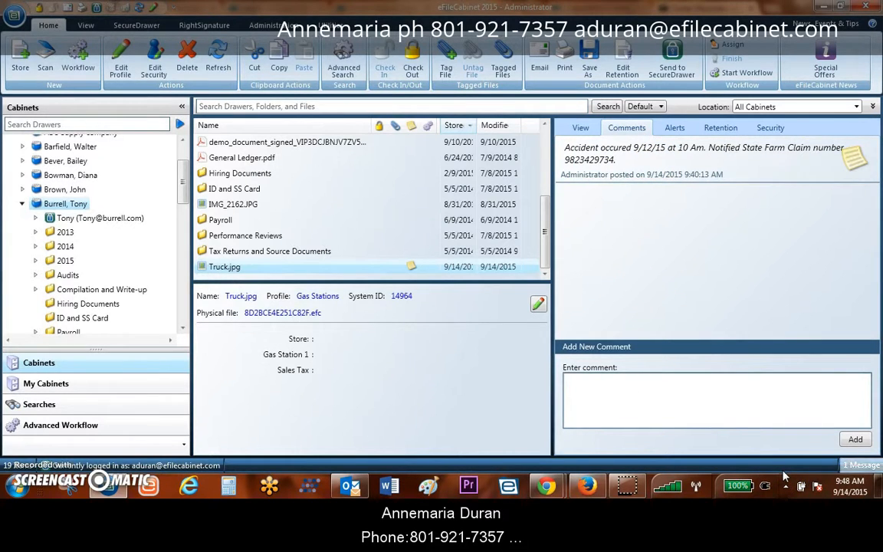
# Step: Add a comment to Truck.jpg noting that the State Farm contact is sending an assessor out Tuesday at 3:15 pm
pyautogui.write('ke')
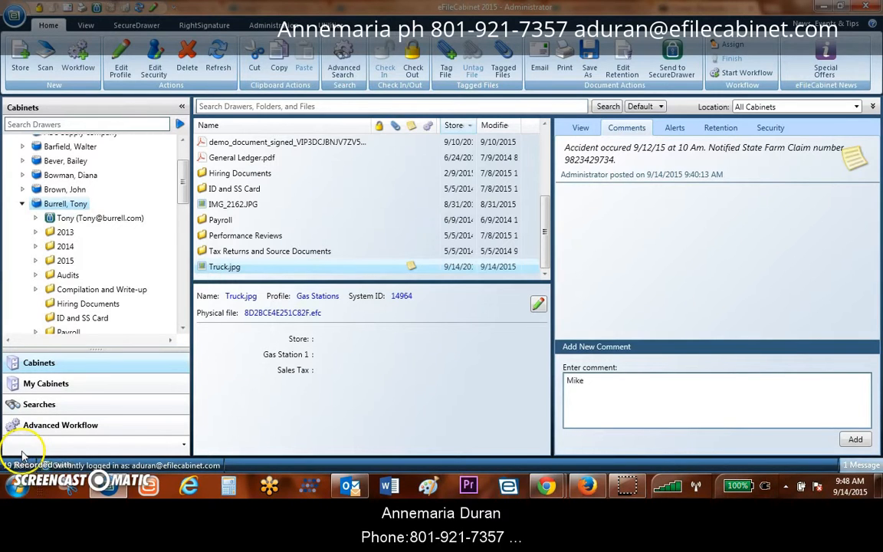
pyautogui.click(22, 452)
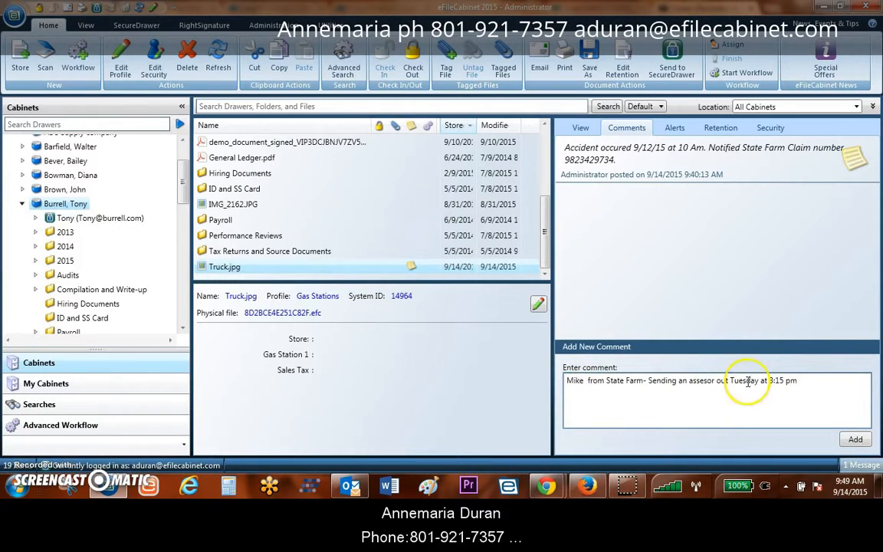
pyautogui.click(852, 443)
pyautogui.moveTo(652, 164)
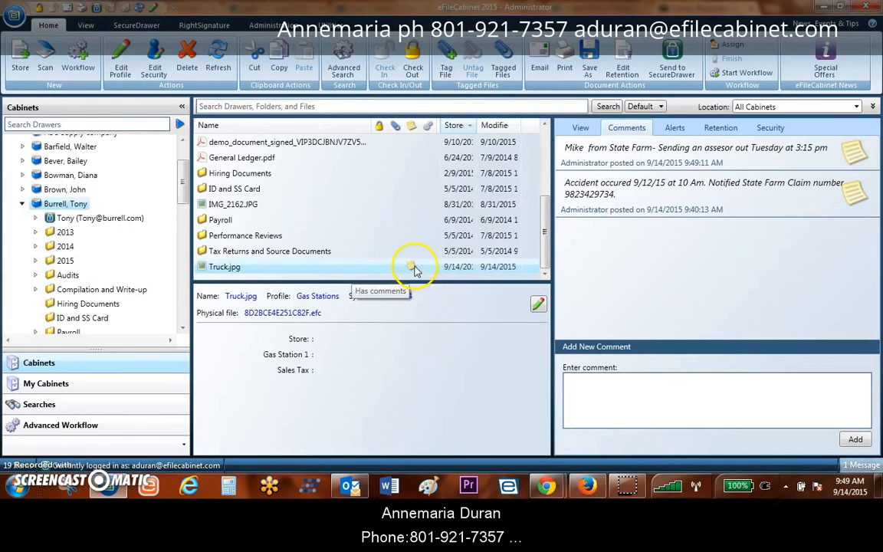
# Step: Add the comment "Please don't use- invalid document" to General Ledger.pdf
pyautogui.click(289, 161)
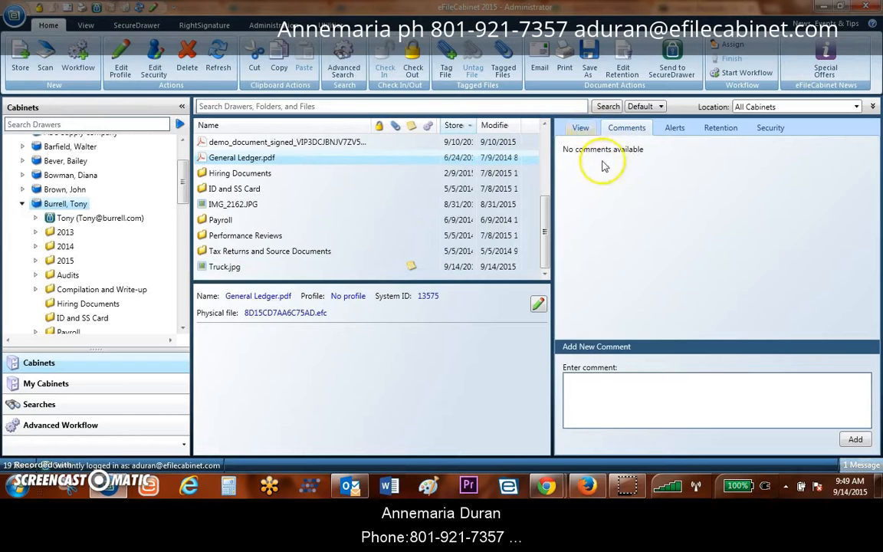
pyautogui.click(619, 388)
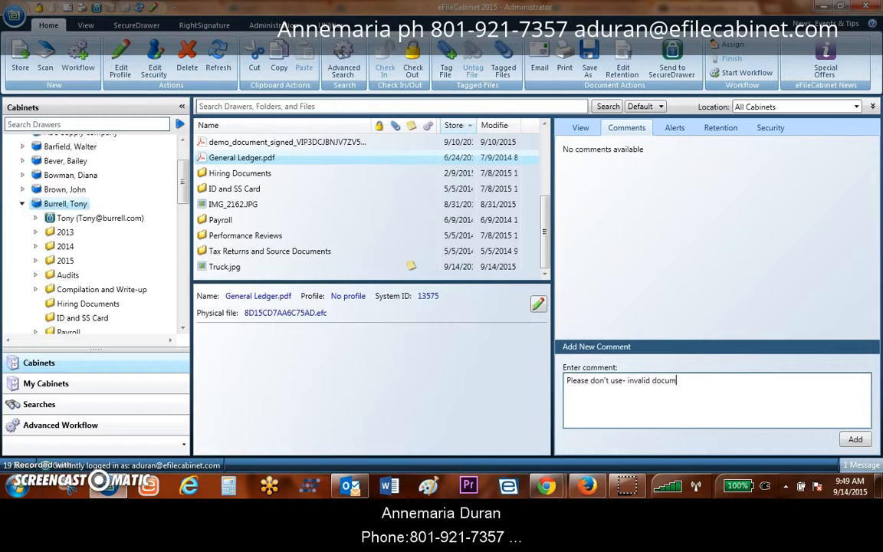
pyautogui.click(854, 439)
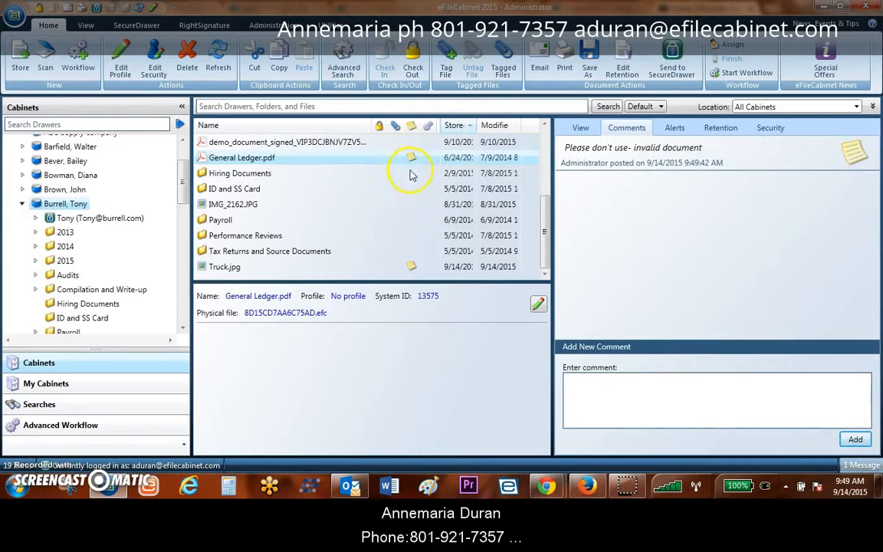
# Step: Review the alerts, image preview and comments of Truck.jpg
pyautogui.click(230, 267)
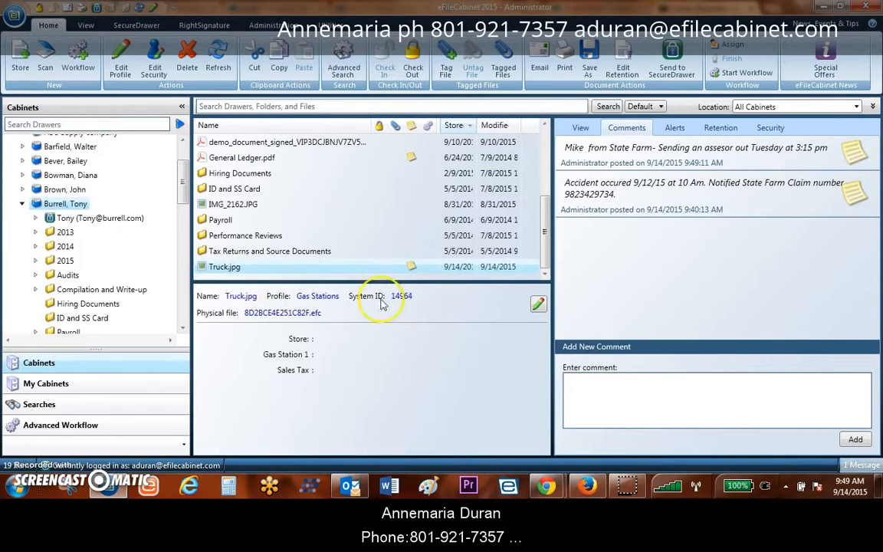
pyautogui.click(675, 128)
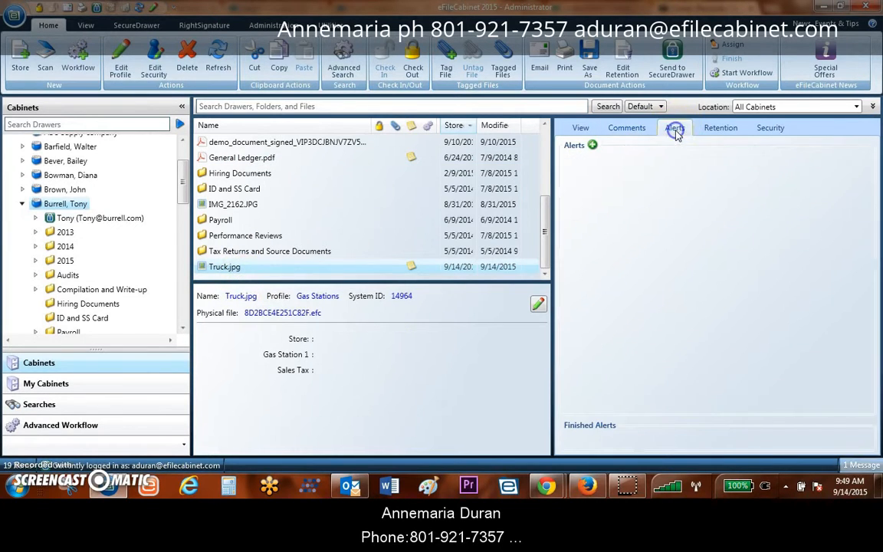
pyautogui.click(627, 128)
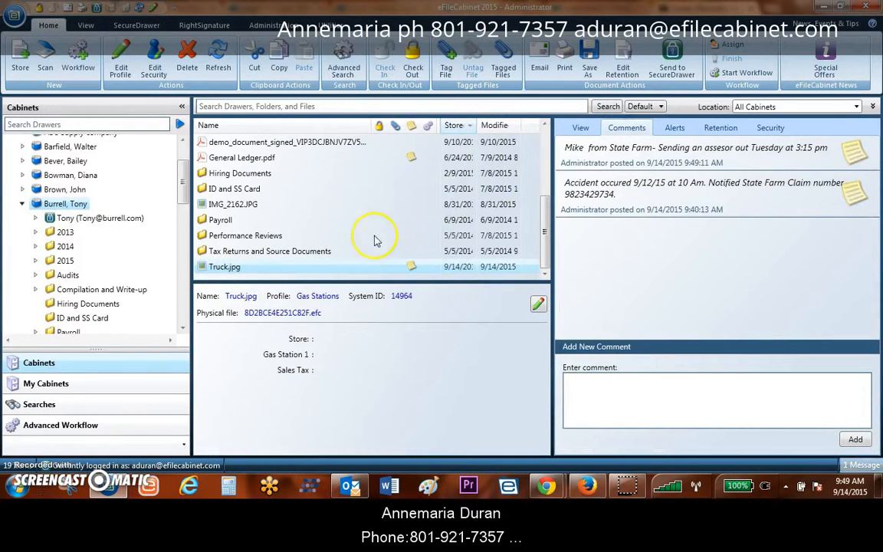
pyautogui.click(580, 128)
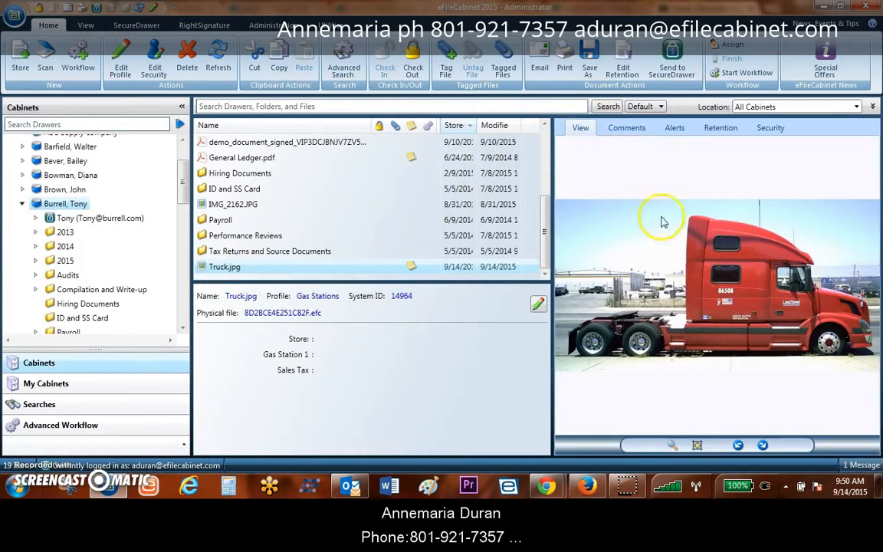
pyautogui.click(627, 128)
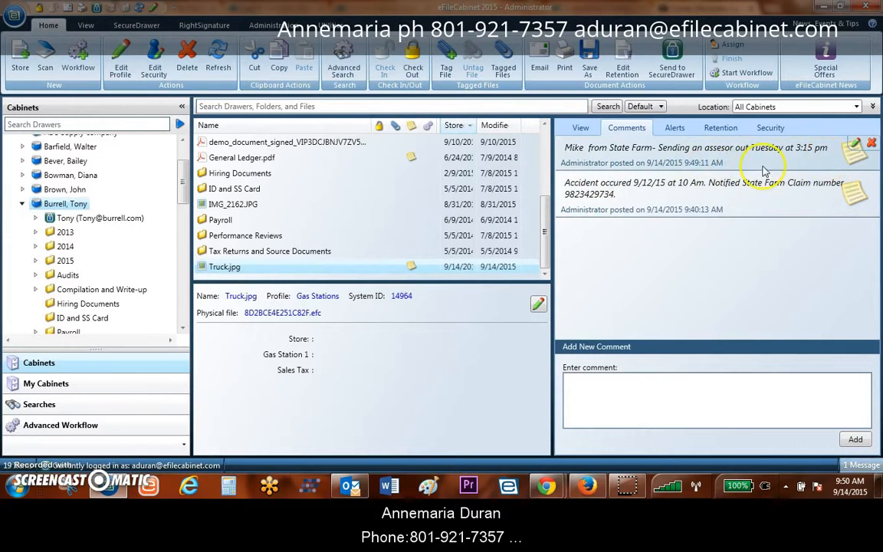
# Step: Start a new alert for Truck.jpg and set its alarm timing to Custom
pyautogui.click(675, 128)
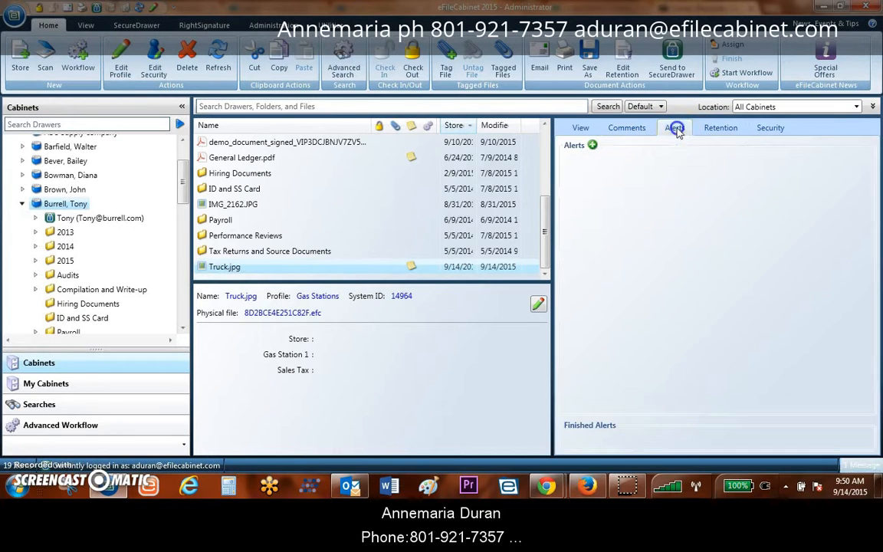
pyautogui.click(593, 146)
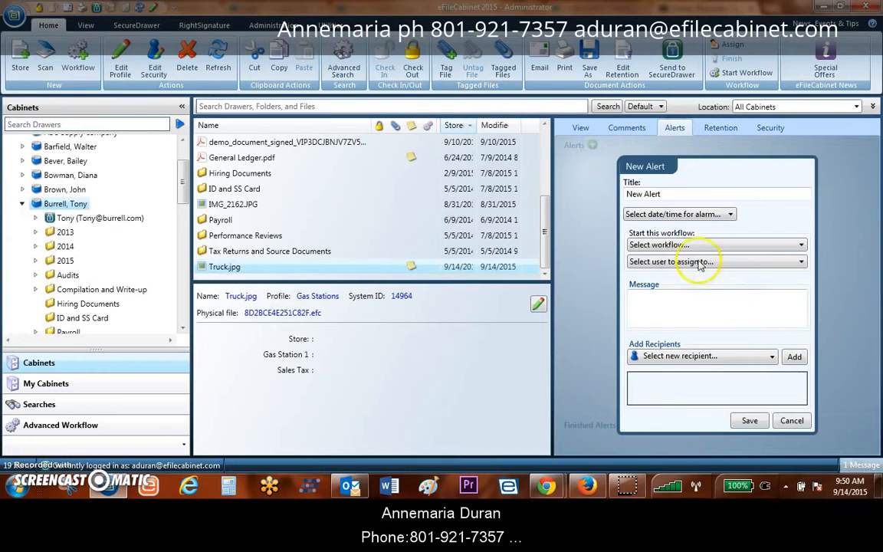
pyautogui.click(699, 214)
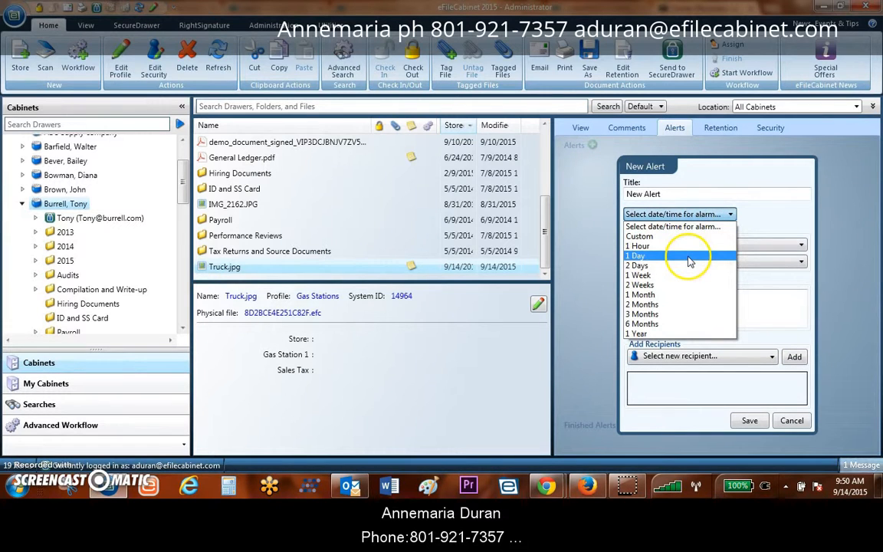
pyautogui.click(686, 265)
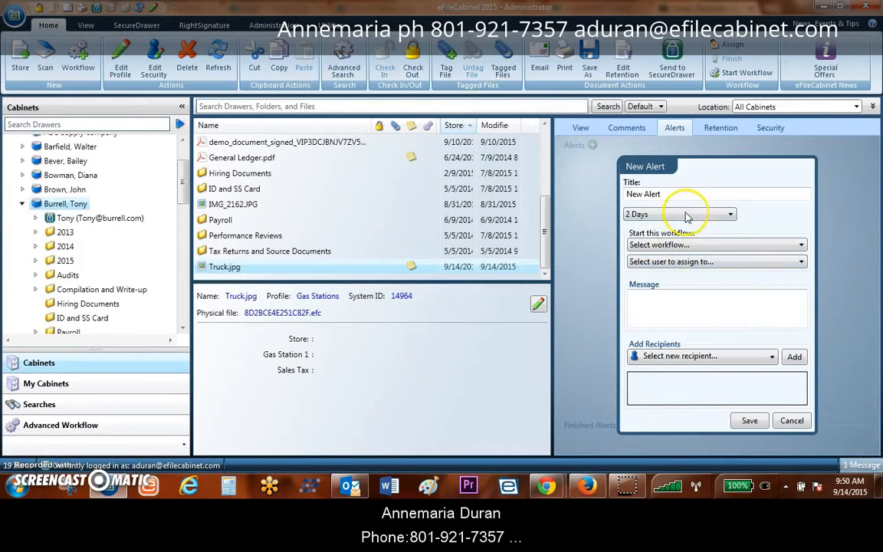
pyautogui.click(686, 215)
pyautogui.click(681, 232)
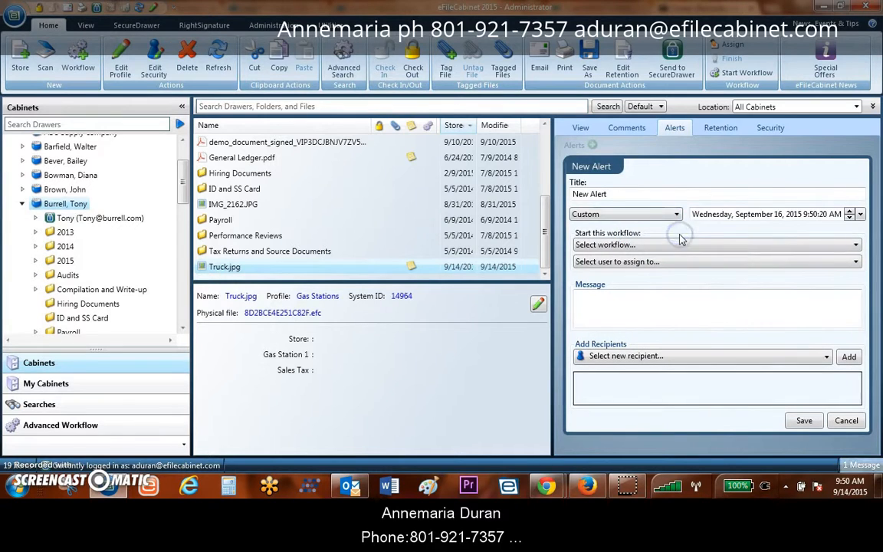
pyautogui.click(849, 218)
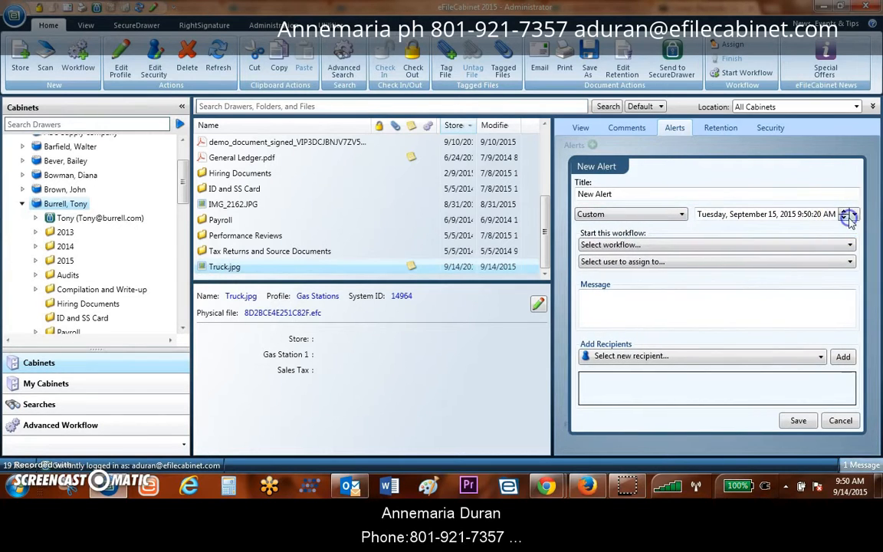
pyautogui.click(848, 218)
pyautogui.click(841, 211)
pyautogui.click(841, 211)
pyautogui.click(840, 211)
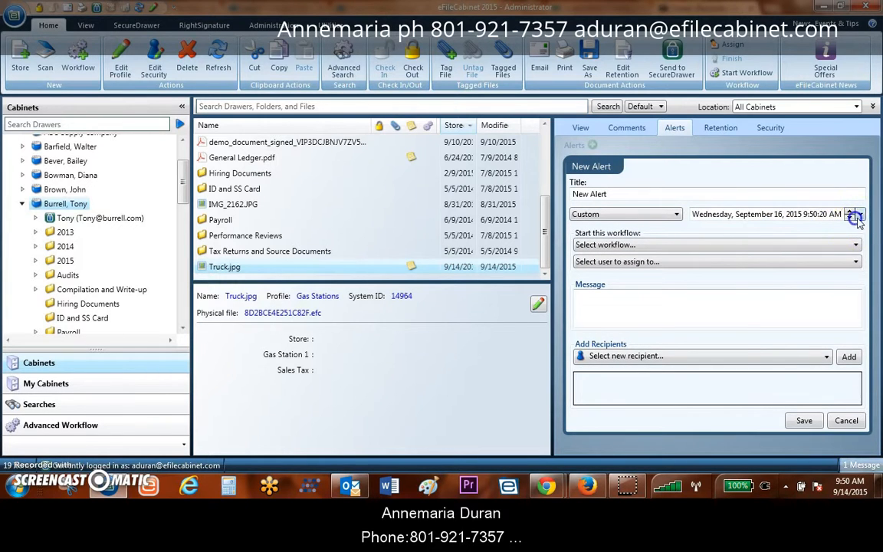
# Step: Set the new alert's alarm date to Thursday, October 1, 2015 from the calendar
pyautogui.click(860, 214)
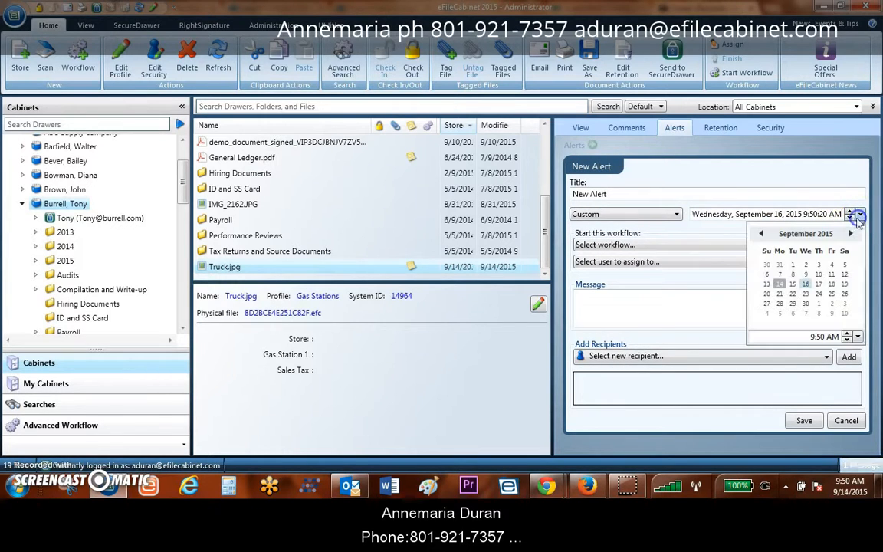
pyautogui.click(819, 304)
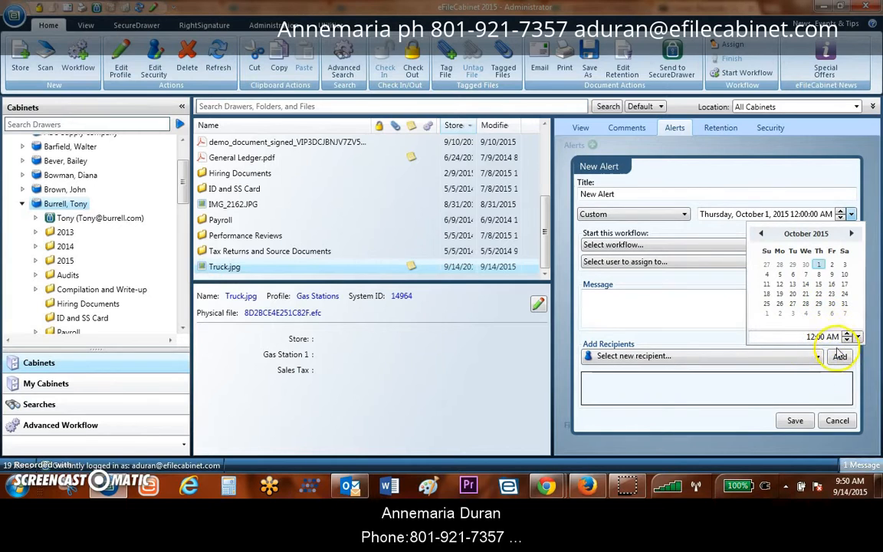
# Step: Close the calendar and set the new alert's alarm timing to 2 Days
pyautogui.click(694, 291)
pyautogui.click(672, 217)
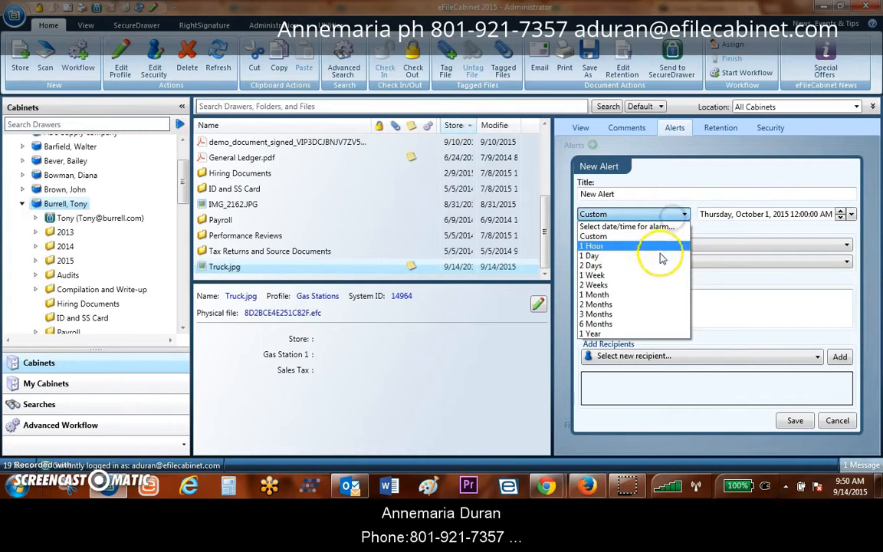
pyautogui.click(661, 267)
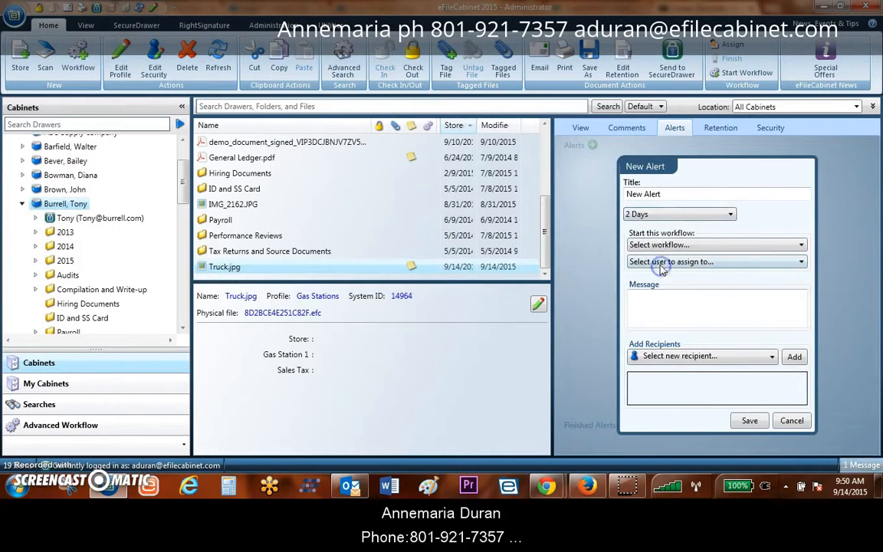
# Step: Examine the workflows the alert can start and the users it can be assigned to, leaving both unselected
pyautogui.click(678, 245)
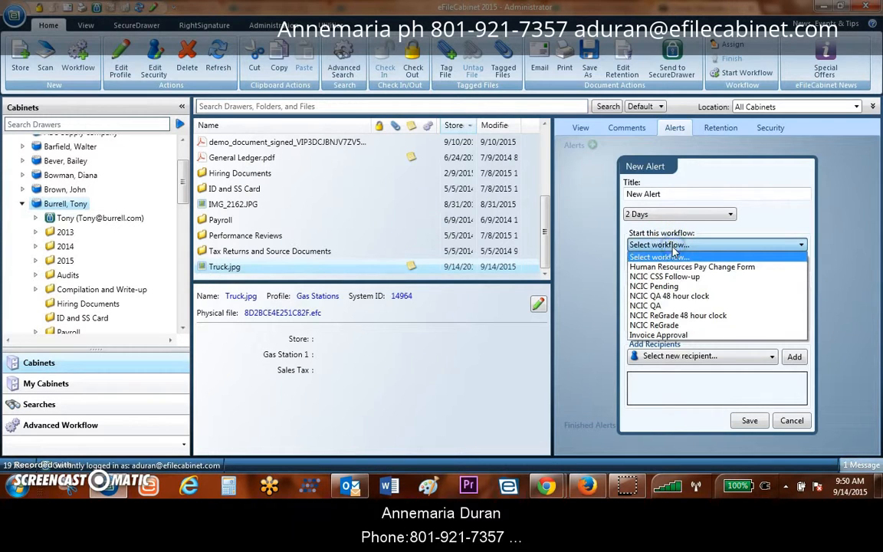
pyautogui.click(676, 257)
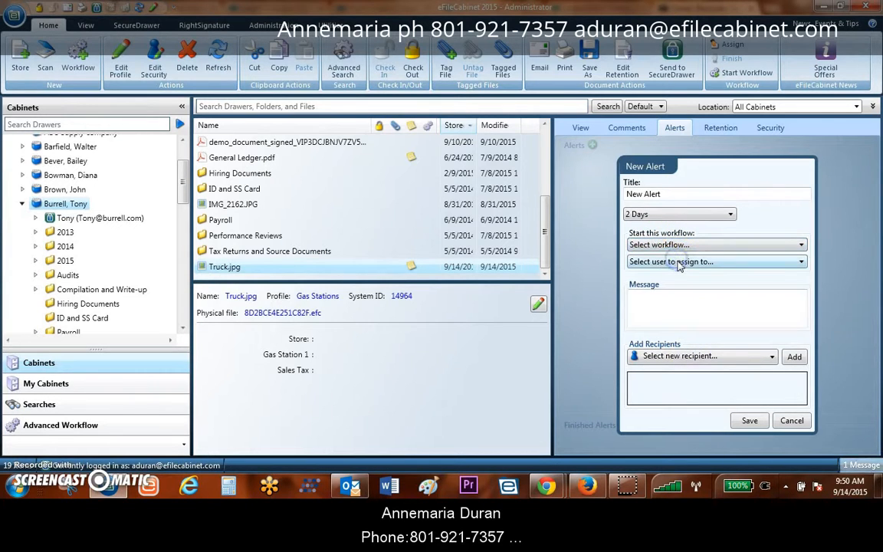
pyautogui.click(678, 260)
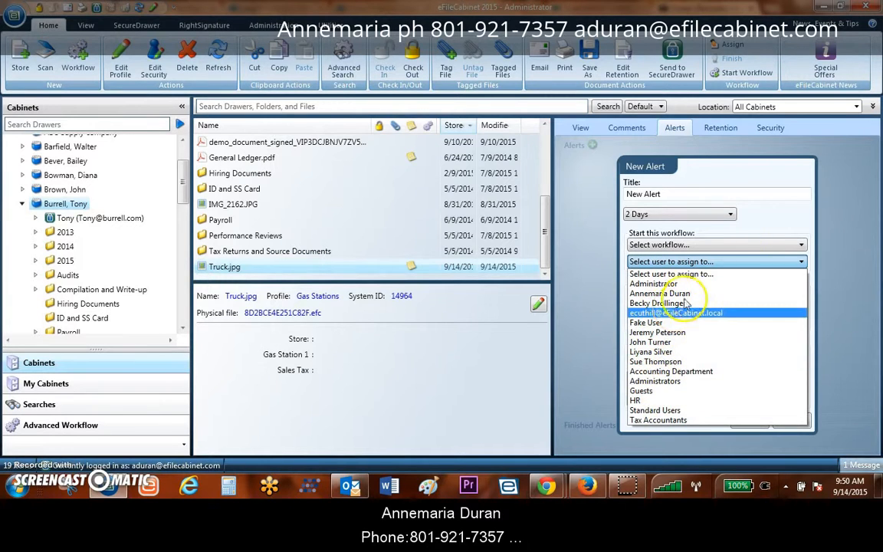
pyautogui.click(745, 232)
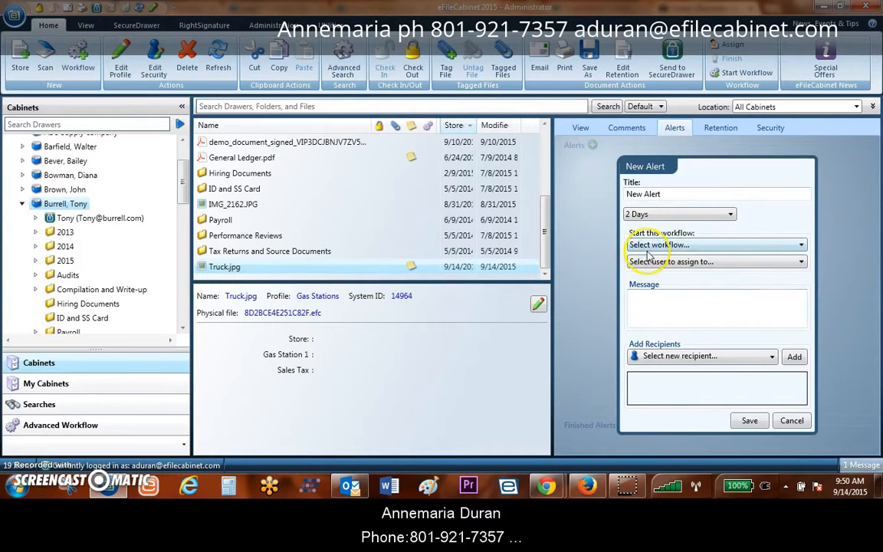
# Step: Add the logged-in user's own account and Administrator as recipients of the alert
pyautogui.click(712, 361)
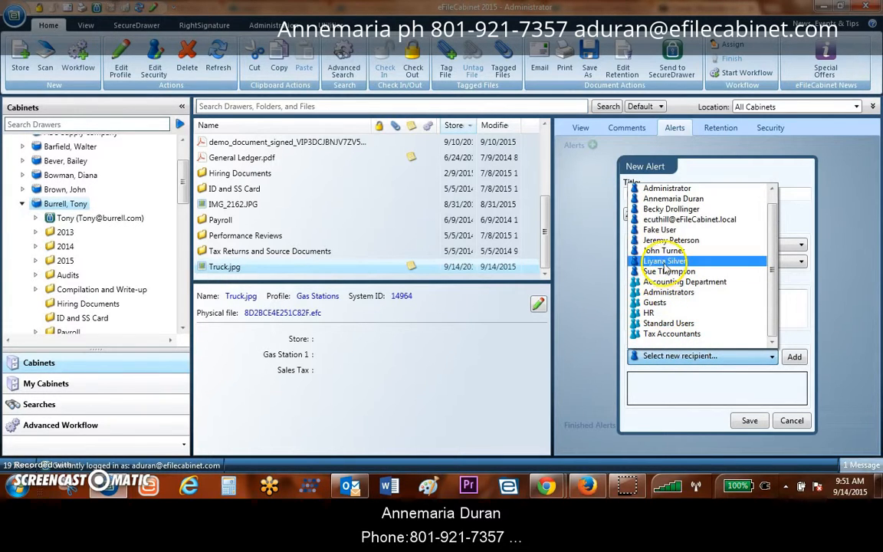
pyautogui.click(673, 199)
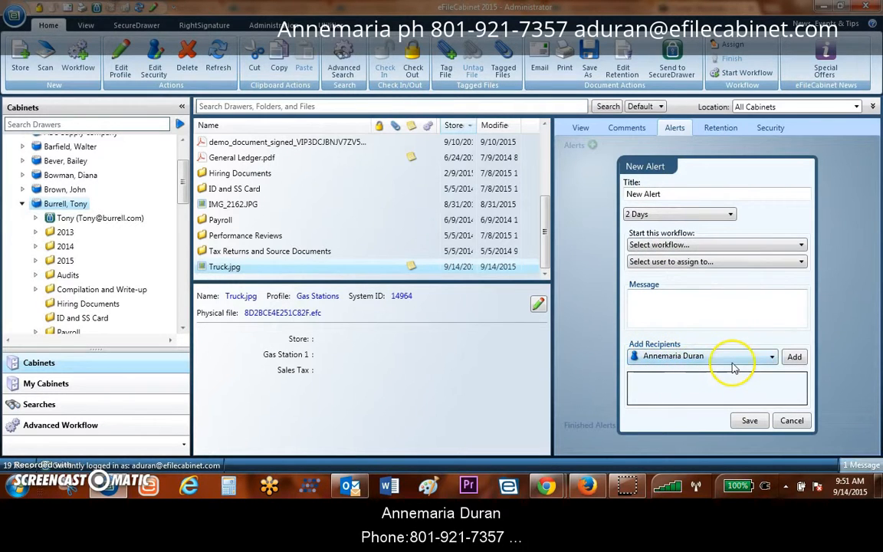
pyautogui.click(792, 357)
pyautogui.click(712, 356)
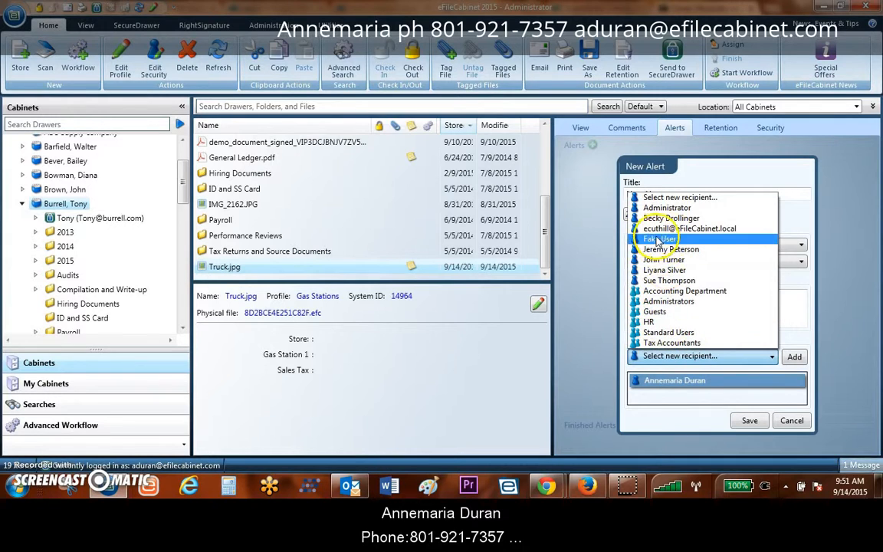
pyautogui.click(673, 208)
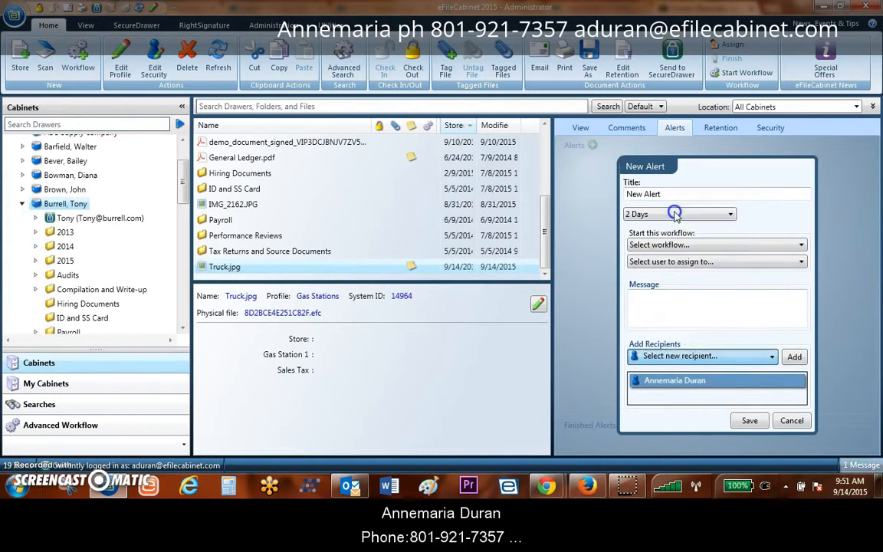
pyautogui.click(793, 355)
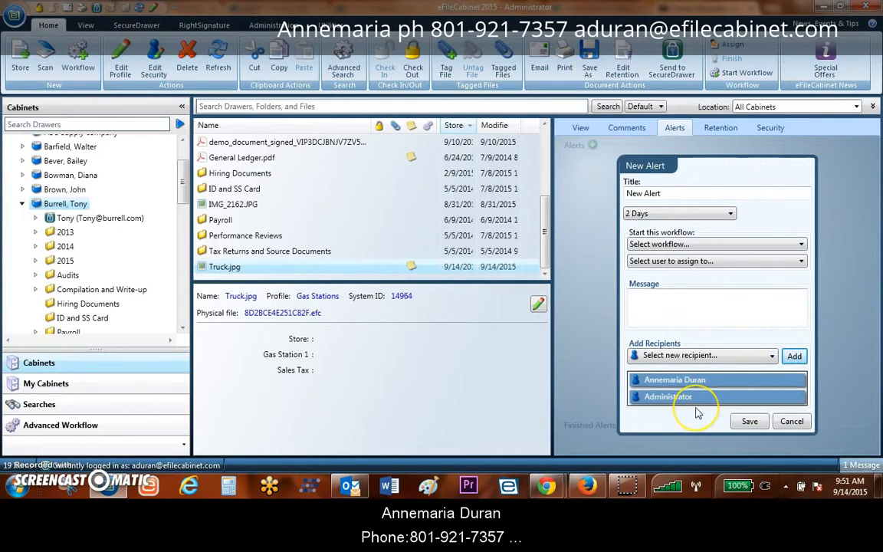
# Step: Enter a message to call the contact, get the quote from the assessor and fax it to the contact's fax number, and save the alert
pyautogui.click(685, 303)
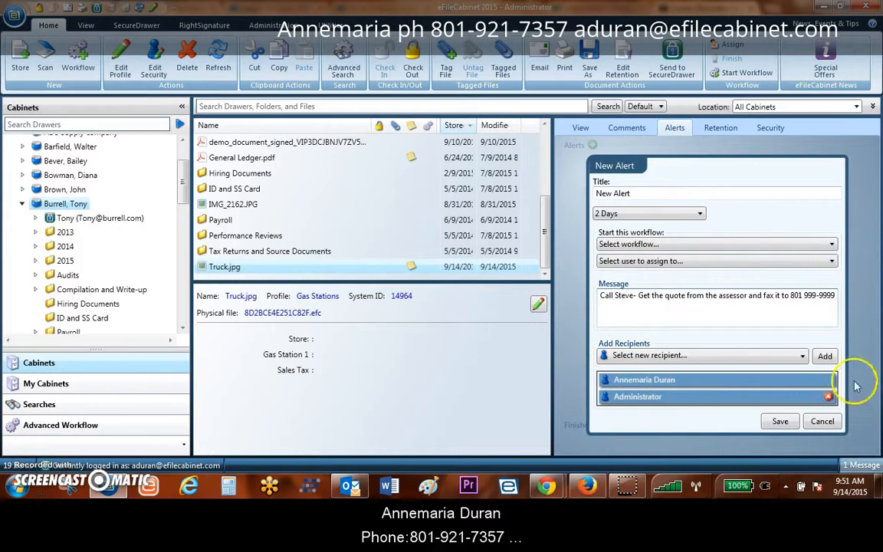
pyautogui.click(779, 422)
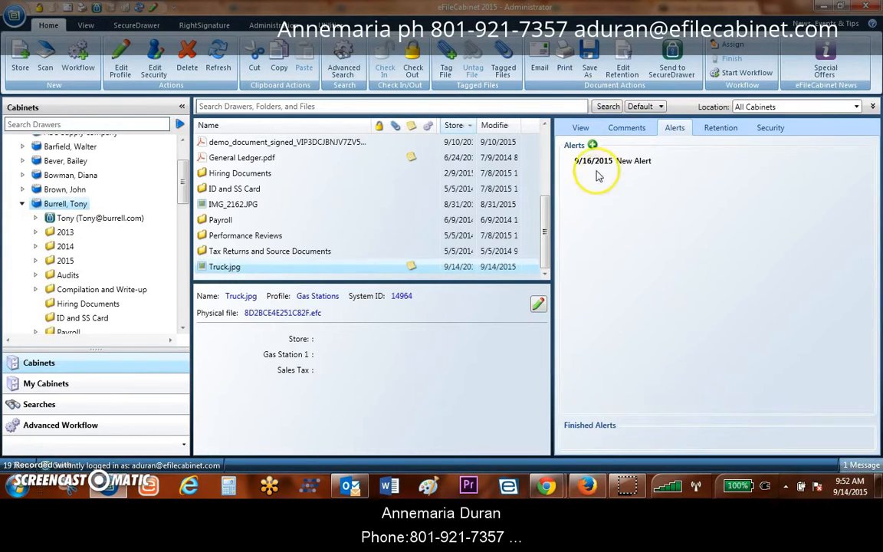
# Step: Reopen the saved Truck.jpg alert for editing to review its date, message and recipients, and save it without changes
pyautogui.click(846, 160)
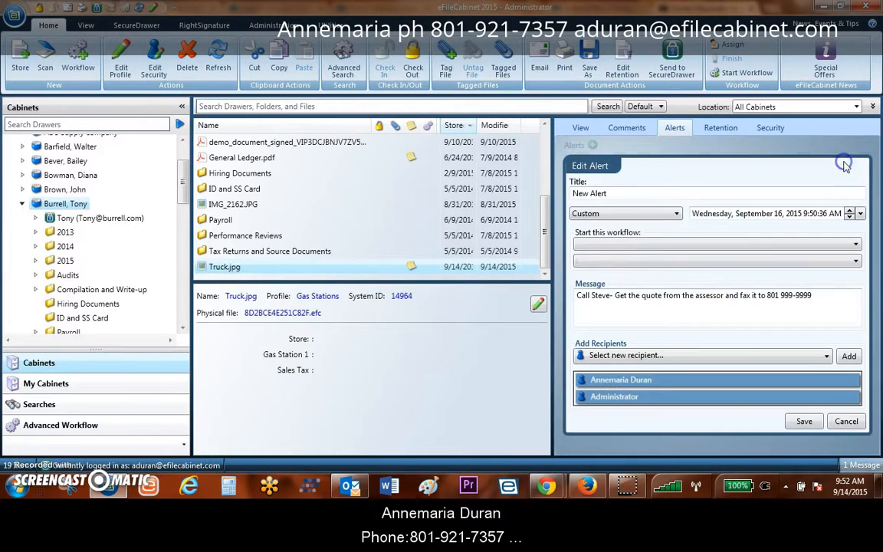
pyautogui.click(805, 421)
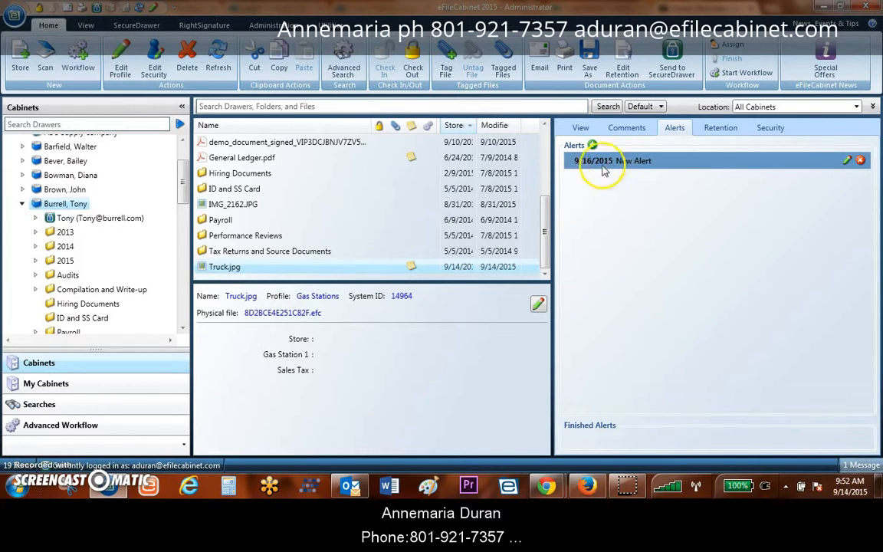
pyautogui.click(852, 161)
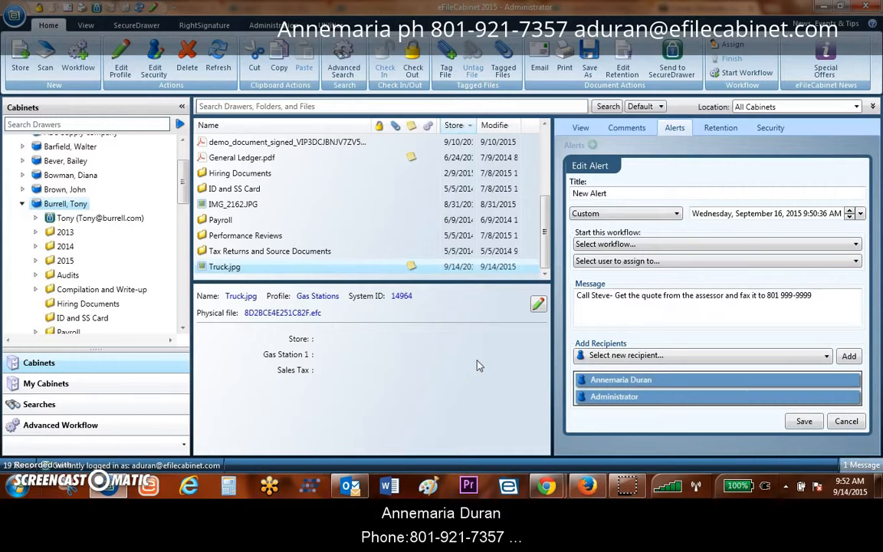
pyautogui.click(803, 423)
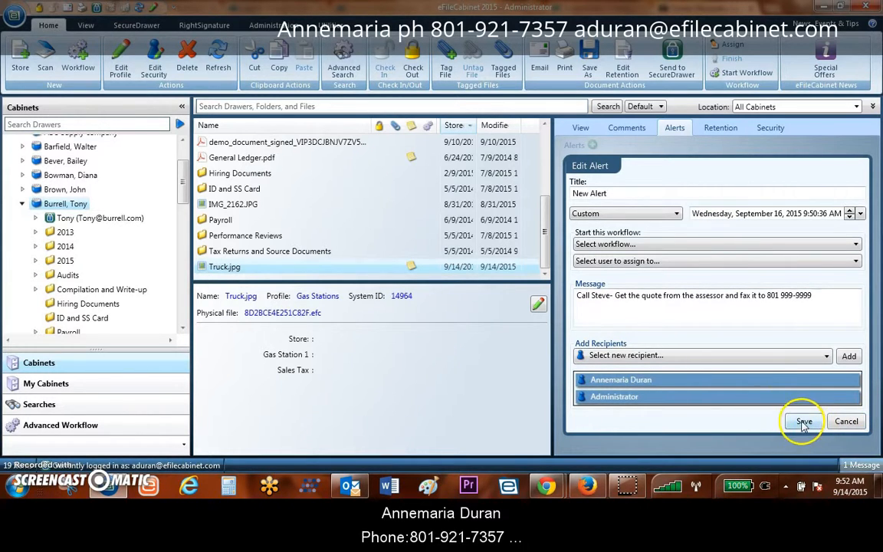